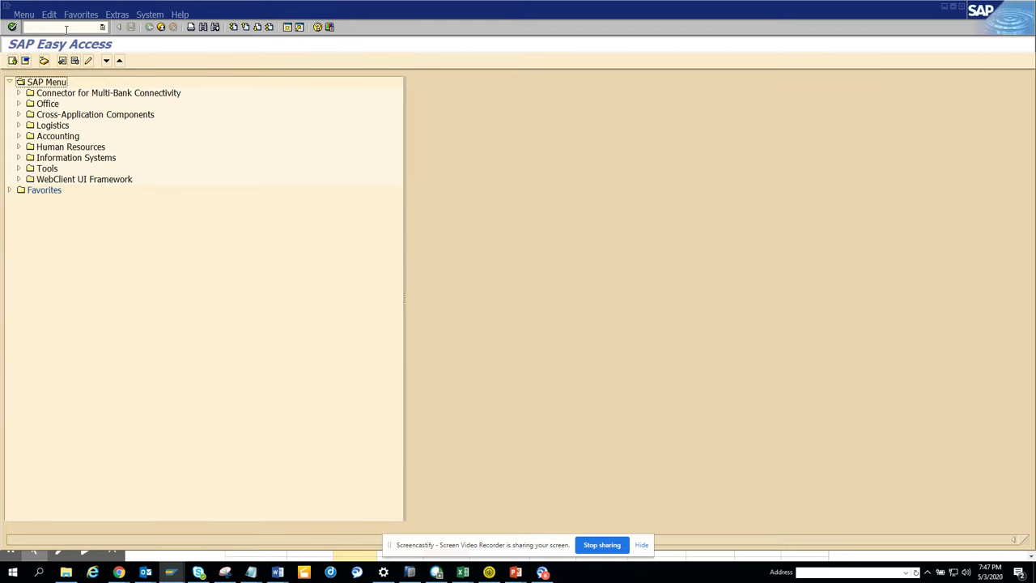
- Start transaction SM30 (/nsm30) and focus the empty Table/View name field
{"action": "left_click", "coordinate": [66, 28]}
{"action": "type", "text": "/nsm3"}
{"action": "type", "text": "0"}
{"action": "key", "text": "Return"}
{"action": "left_click", "coordinate": [140, 107]}
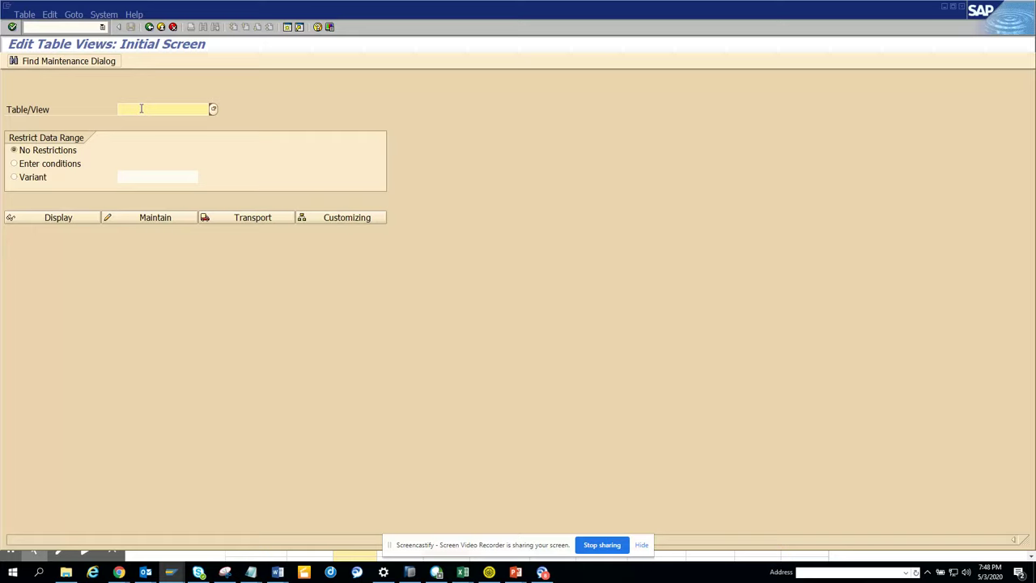
- Choose /OPT/VIM_ZCONST from the Table/View history and display its 481 constants
{"action": "left_click", "coordinate": [141, 108]}
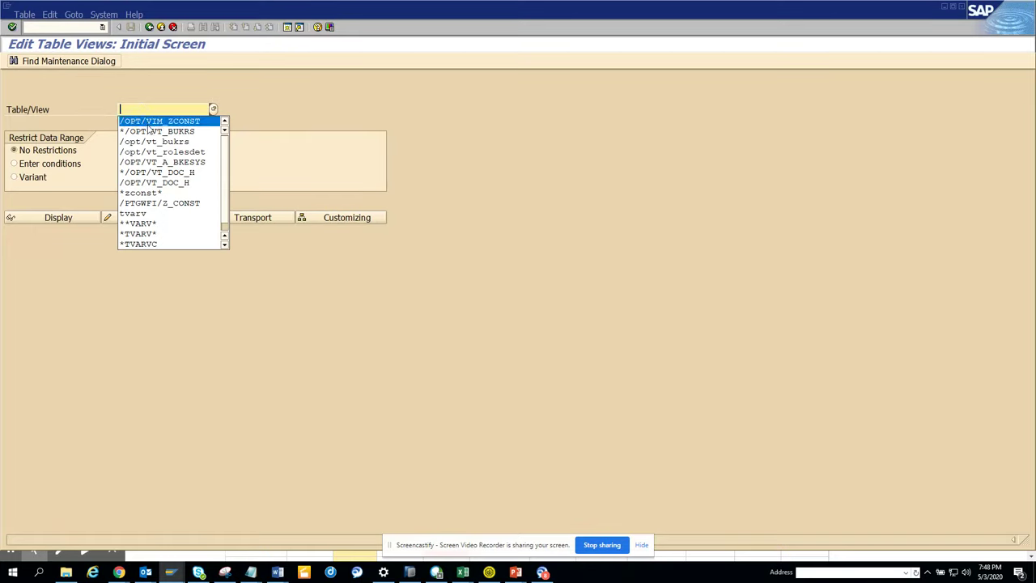
{"action": "left_click", "coordinate": [162, 120]}
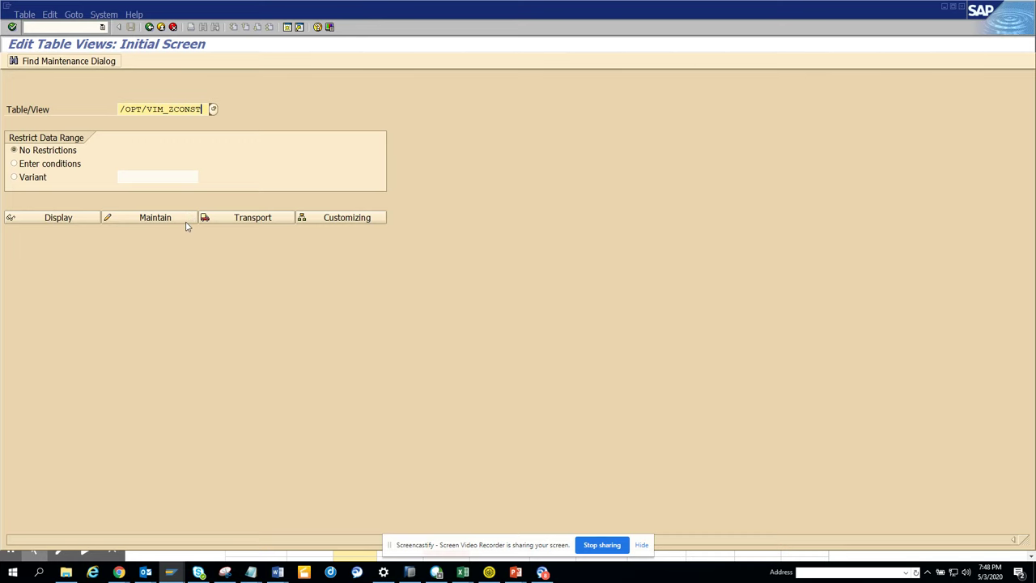
{"action": "left_click", "coordinate": [77, 218]}
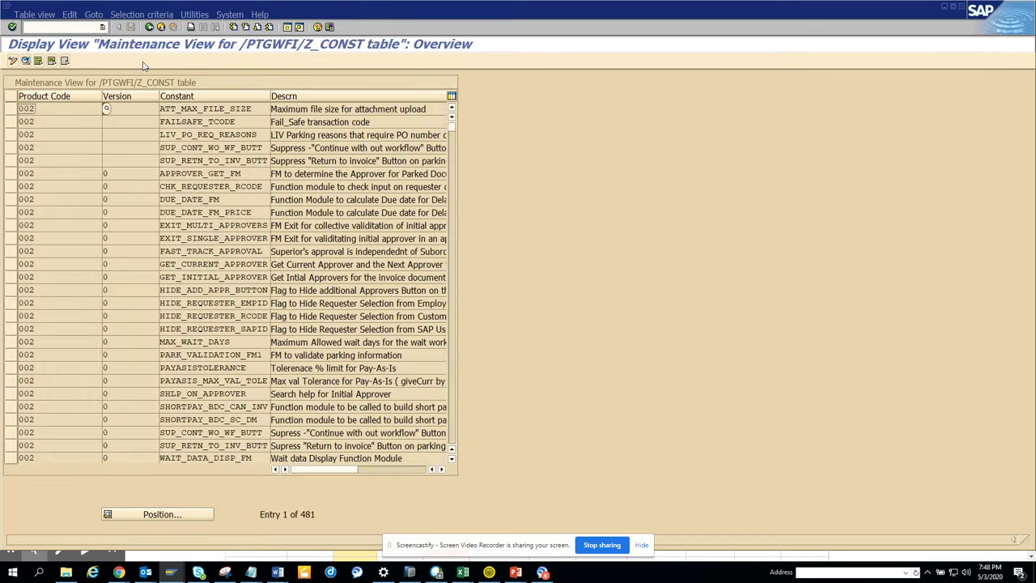
- Start a selection by contents with Constant chosen as the filter field
{"action": "left_click", "coordinate": [141, 15]}
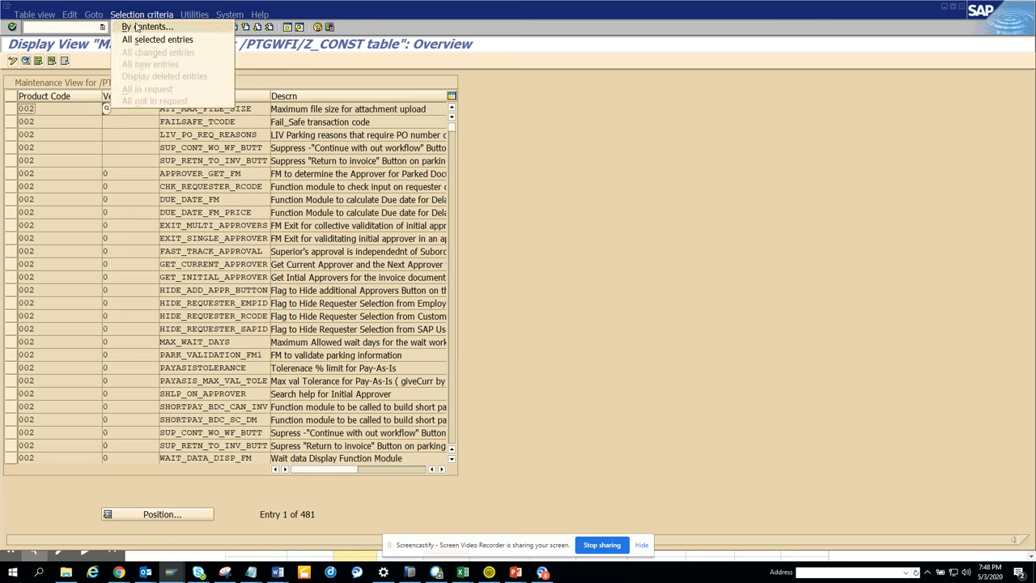
{"action": "left_click", "coordinate": [138, 26]}
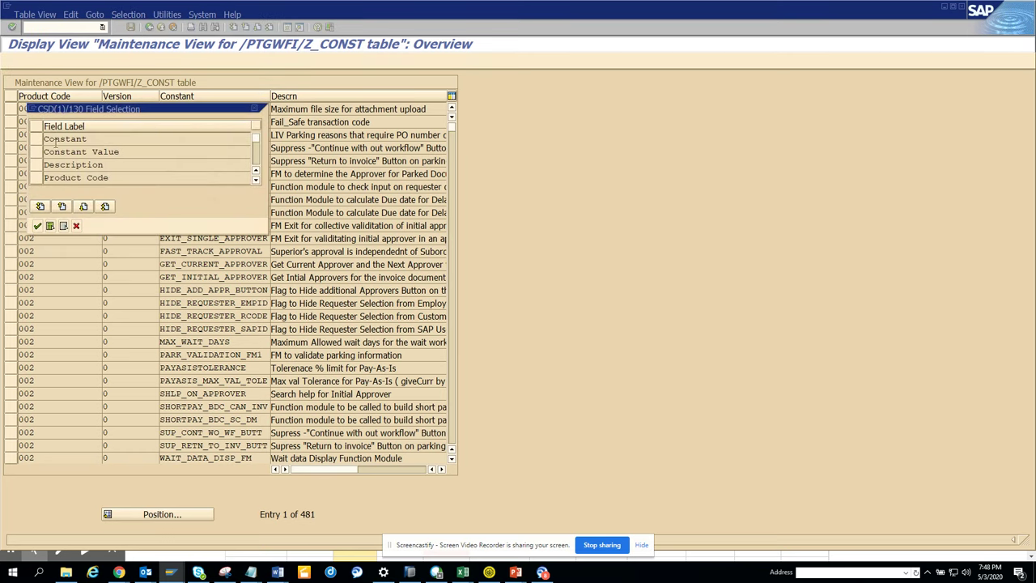
{"action": "left_click", "coordinate": [39, 139]}
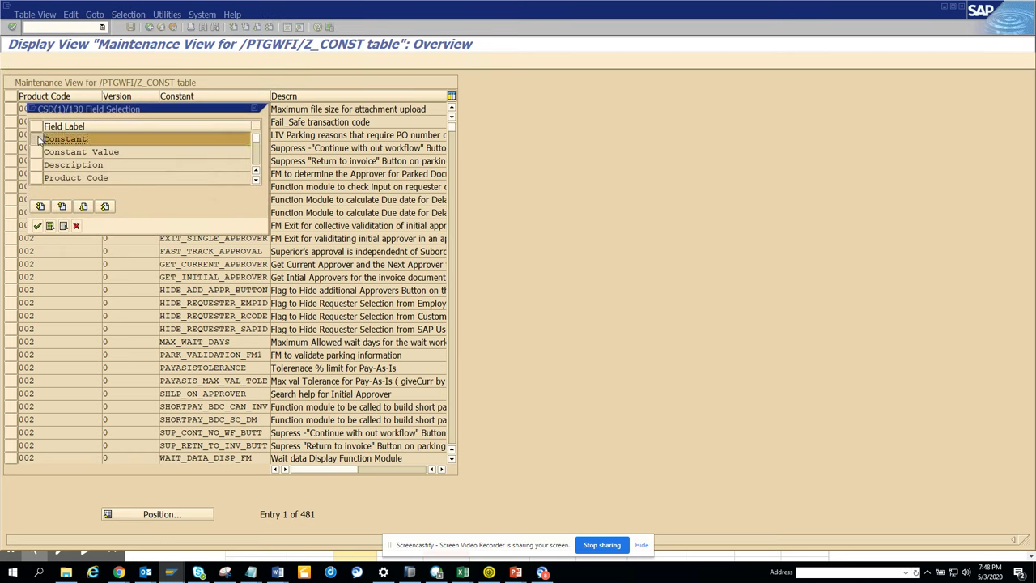
{"action": "left_click", "coordinate": [38, 226]}
{"action": "left_click", "coordinate": [256, 140]}
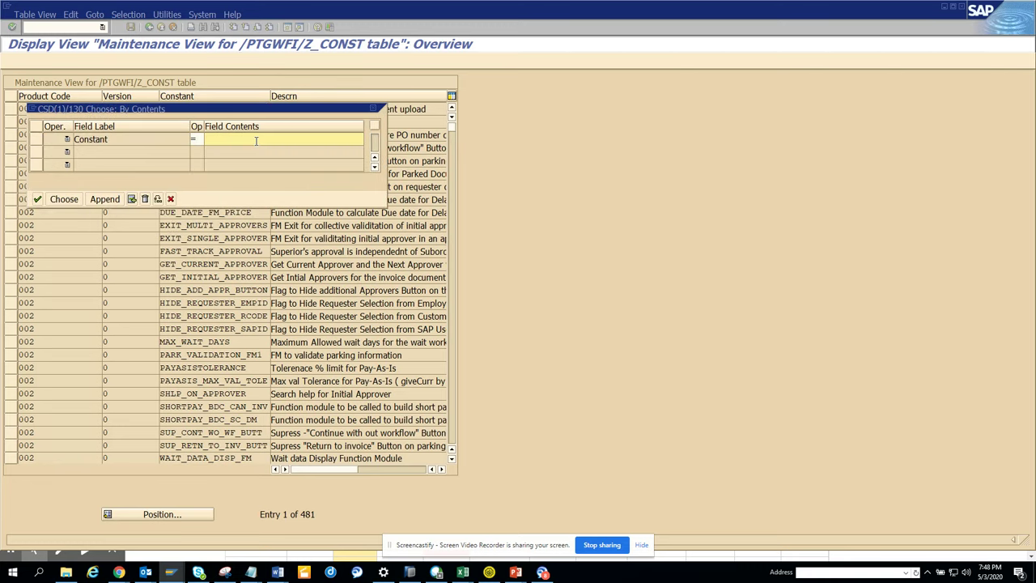
- Filter constants with operator CS and value IMAGE, leaving 12 entries
{"action": "left_click", "coordinate": [194, 140]}
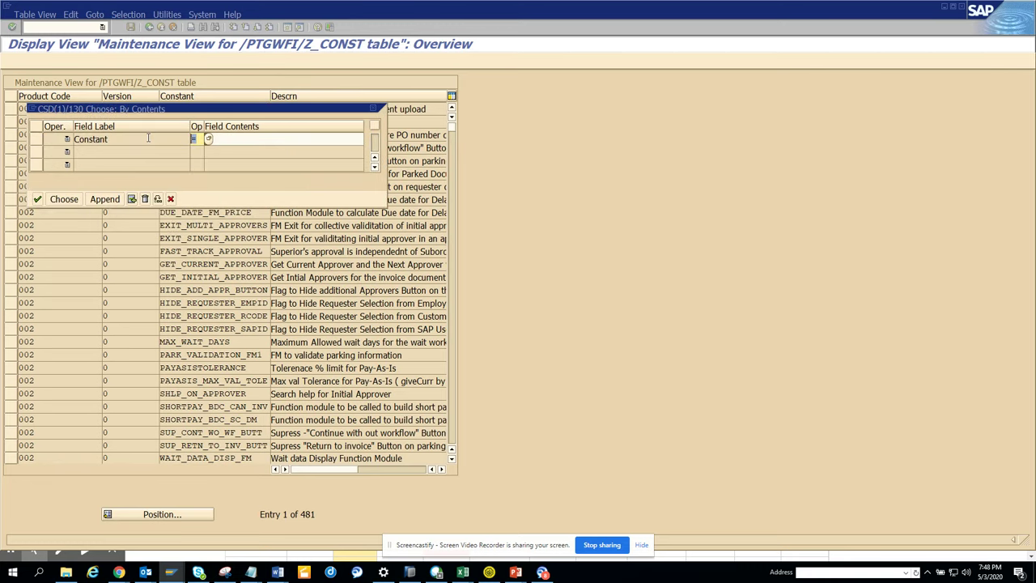
{"action": "type", "text": "cs"}
{"action": "left_click", "coordinate": [256, 139]}
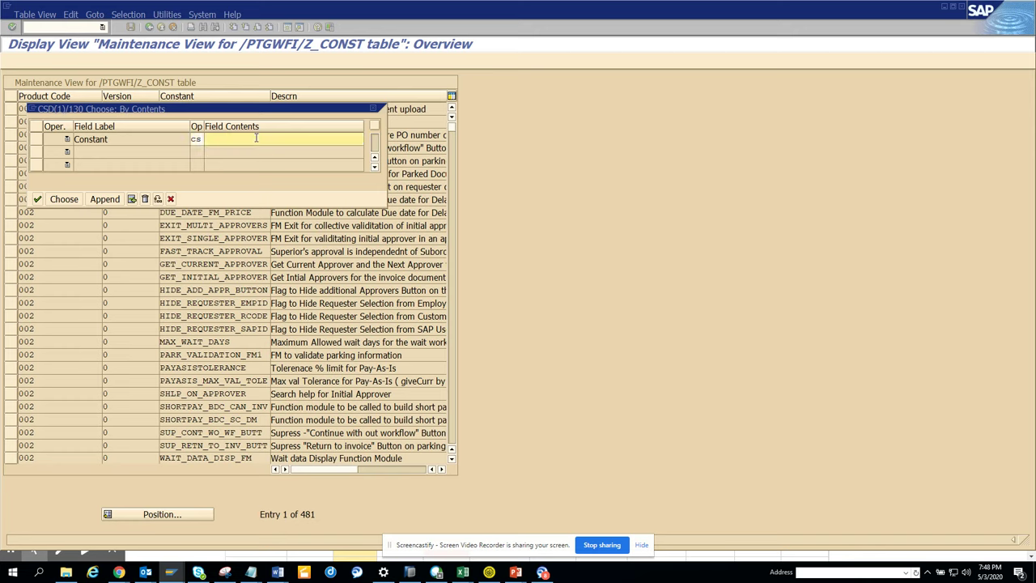
{"action": "type", "text": "I"}
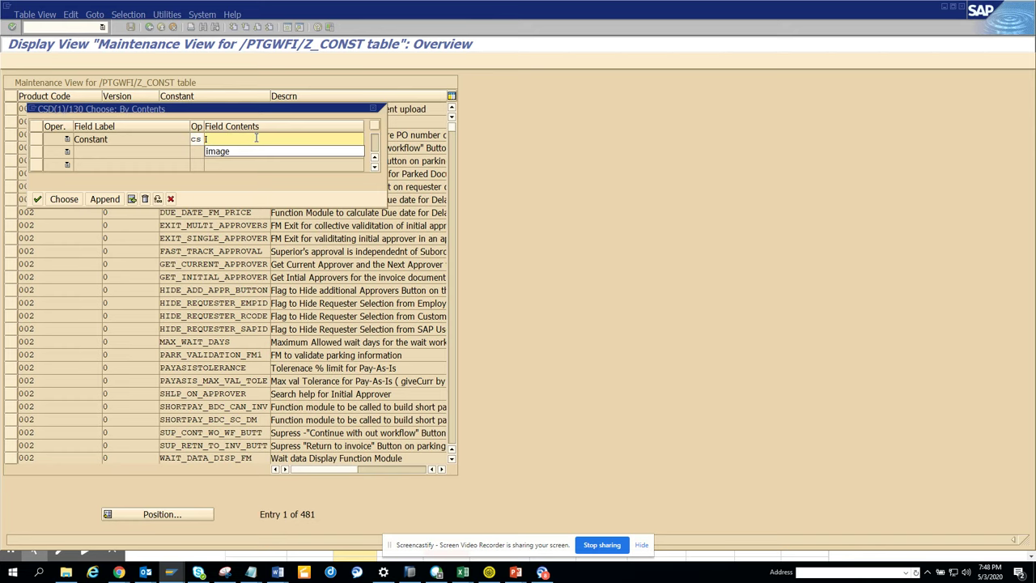
{"action": "type", "text": "mage"}
{"action": "key", "text": "Return"}
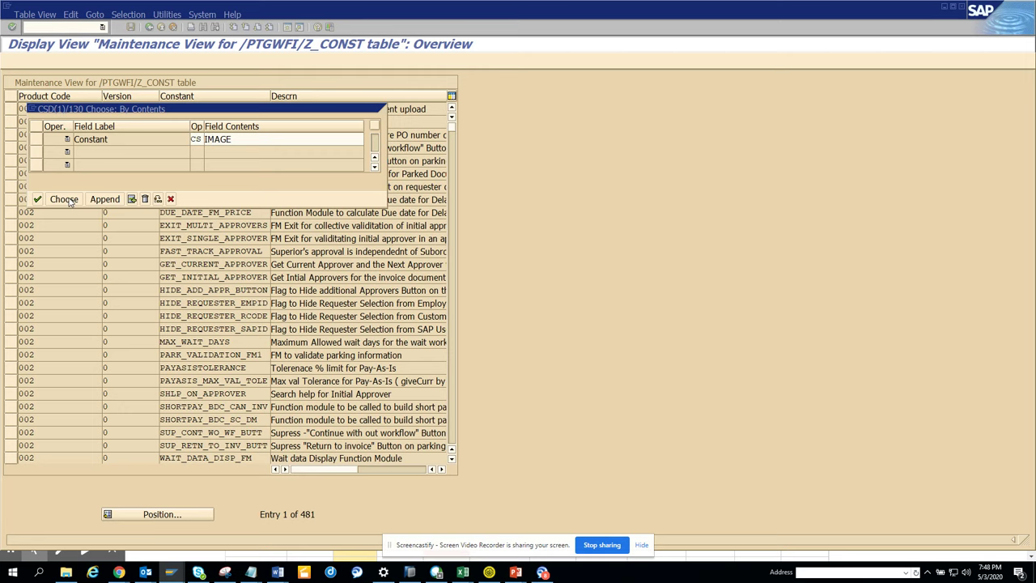
{"action": "left_click", "coordinate": [64, 199]}
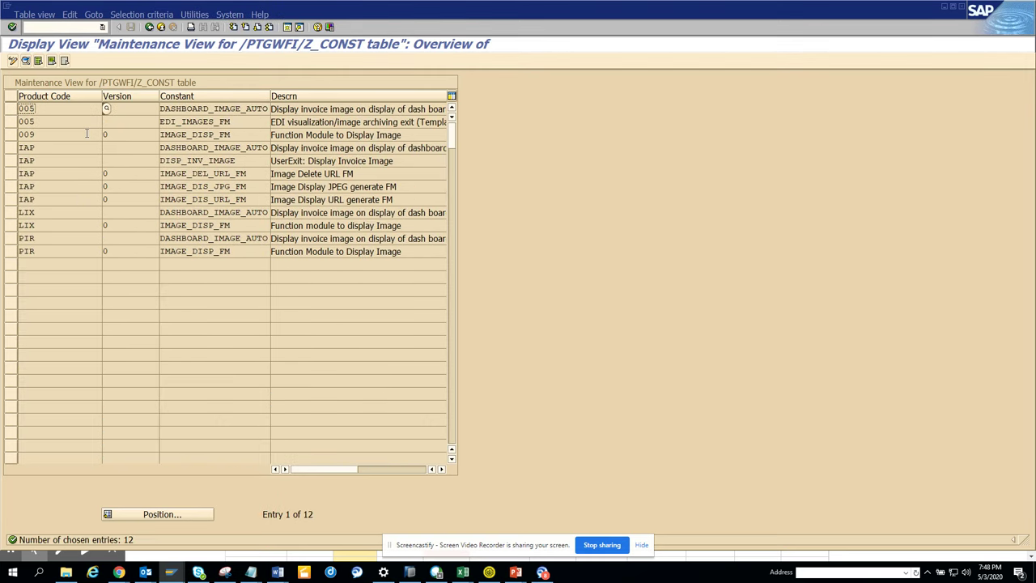
- Show details of entry 005 EDI_IMAGES_FM and select its value Z_OPT_EDI_IDOC_PDF_IMAGE
{"action": "left_click", "coordinate": [11, 122]}
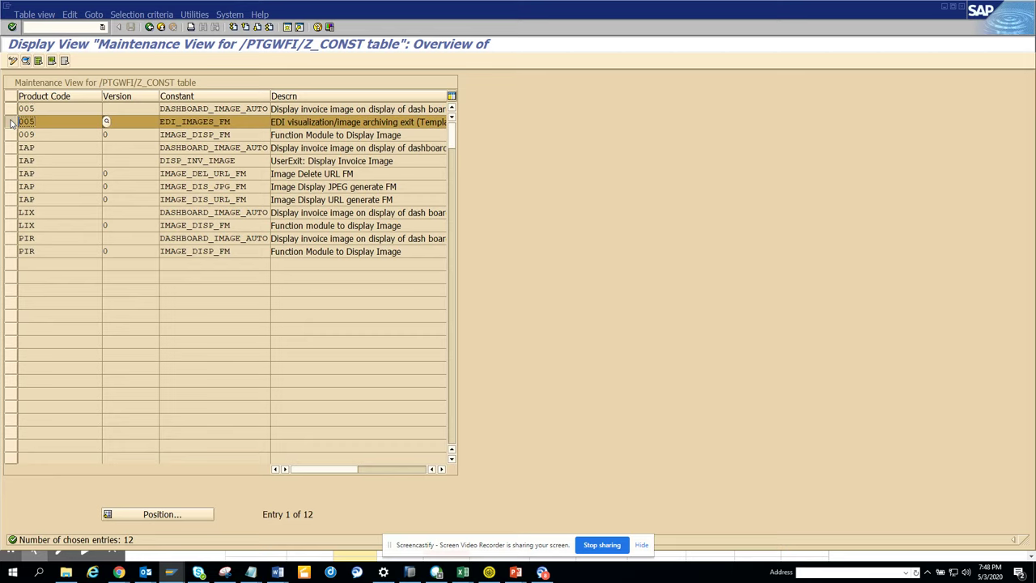
{"action": "left_click", "coordinate": [25, 62]}
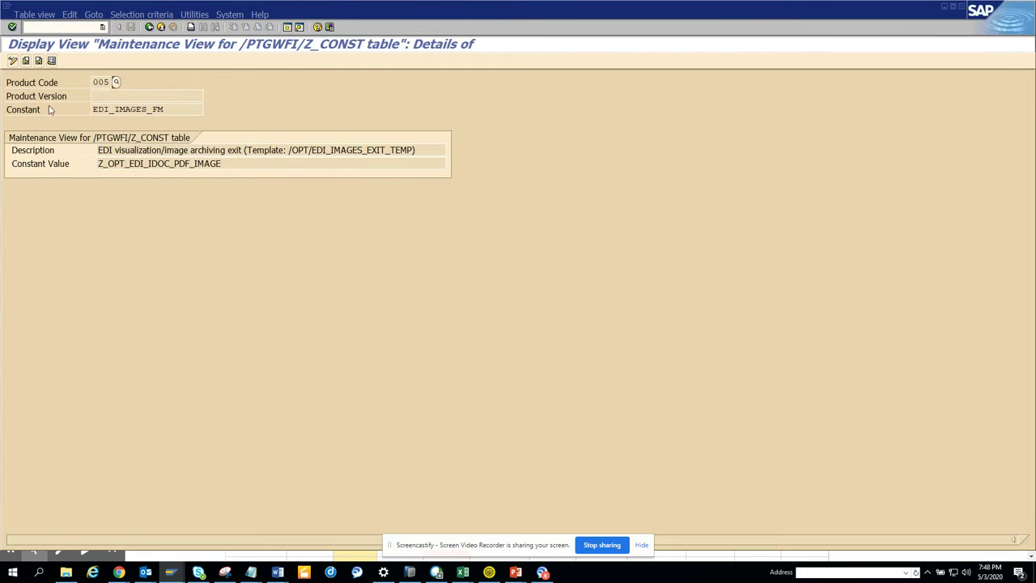
{"action": "double_click", "coordinate": [253, 162]}
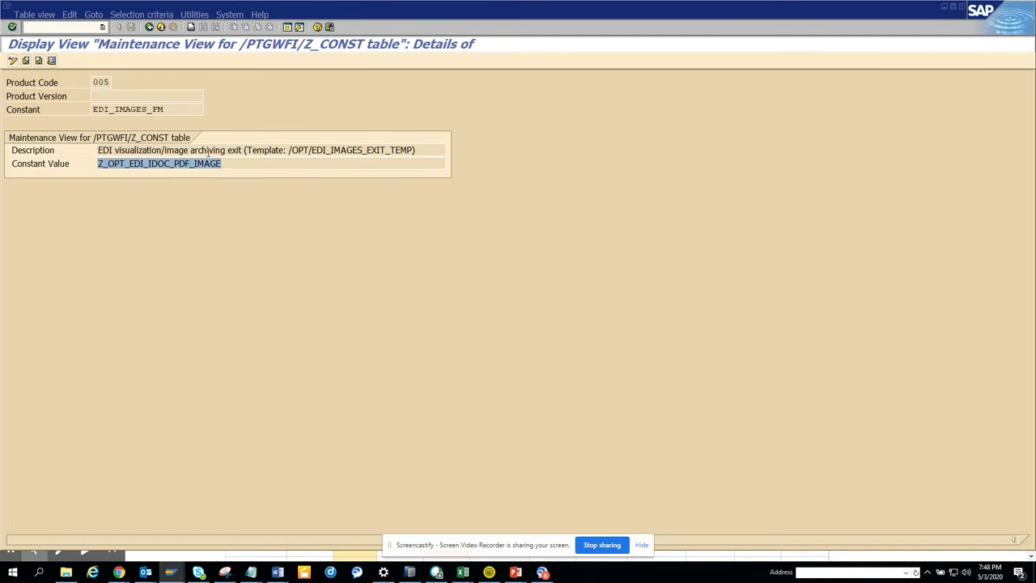